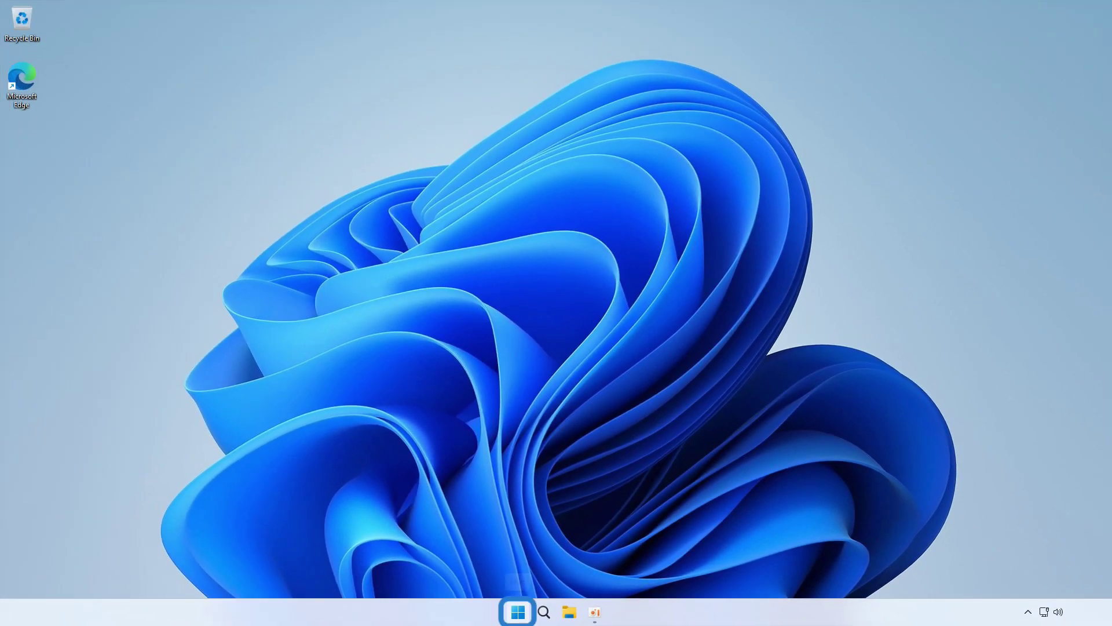
- Launch Realtek Audio Console from All apps, view Device advanced settings, then bring up the Start quick-link menu
click(517, 611)
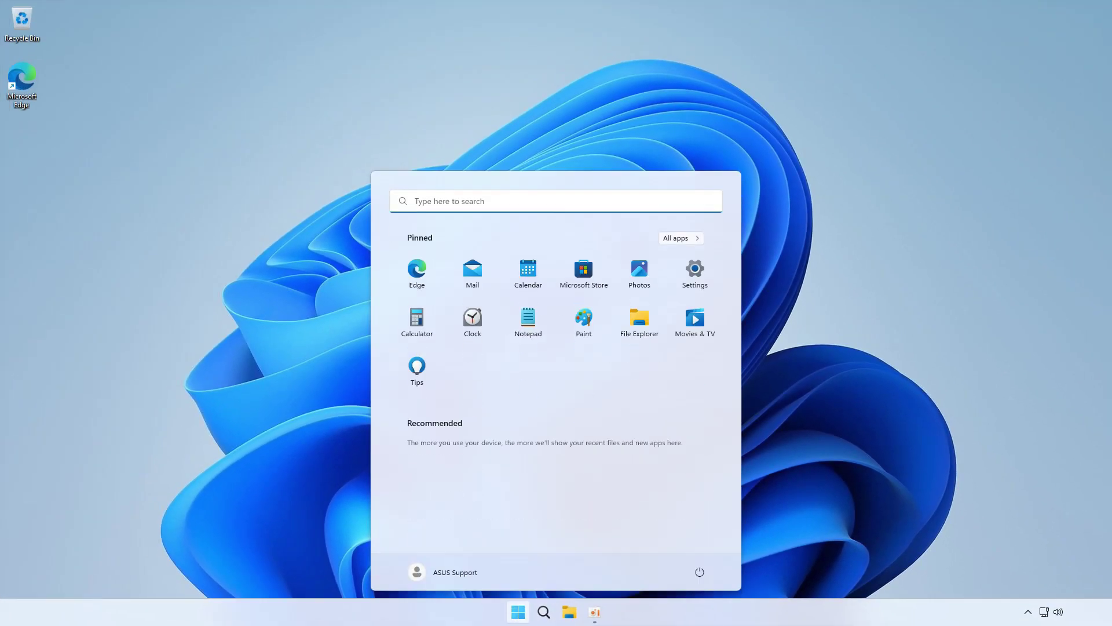
click(694, 246)
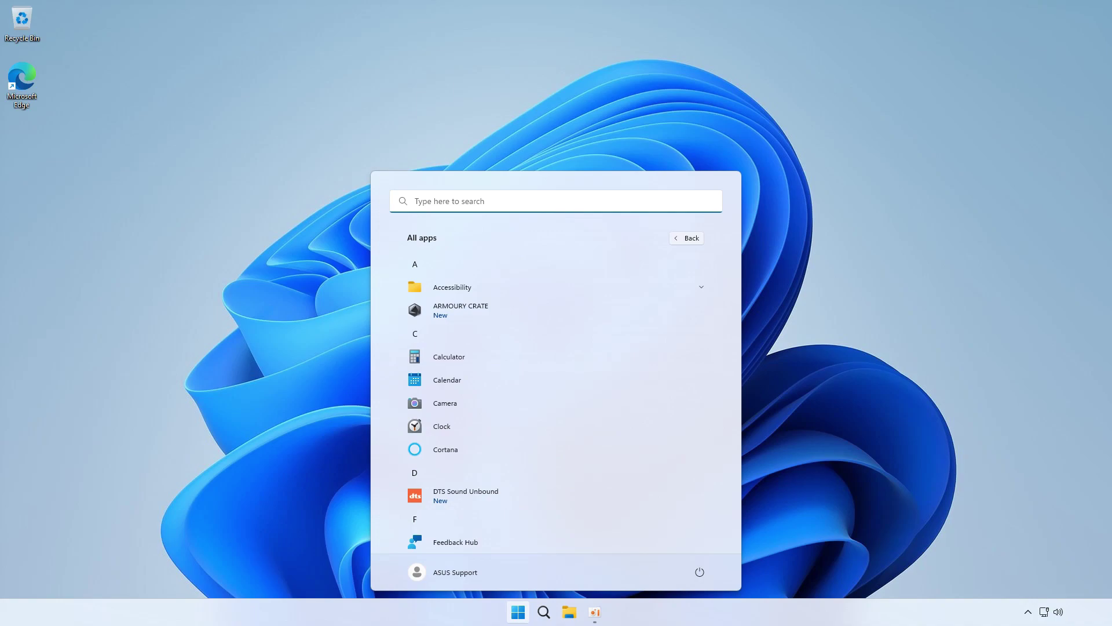
scroll(556, 400, down, 3)
scroll(557, 400, down, 3)
scroll(557, 400, down, 3)
scroll(556, 399, down, 3)
scroll(556, 400, down, 3)
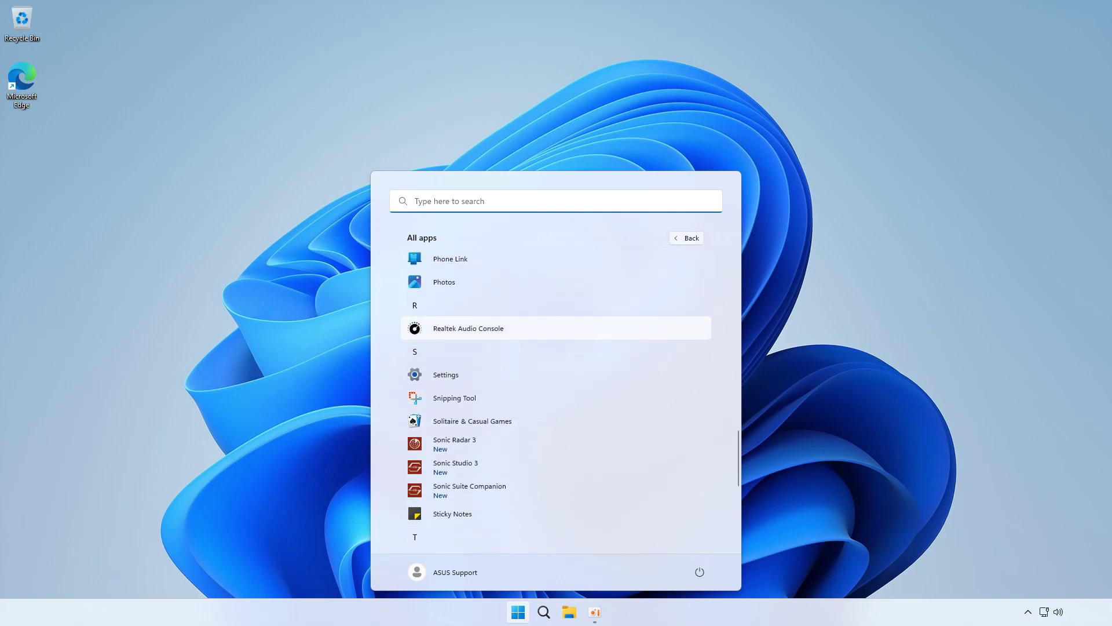
click(556, 328)
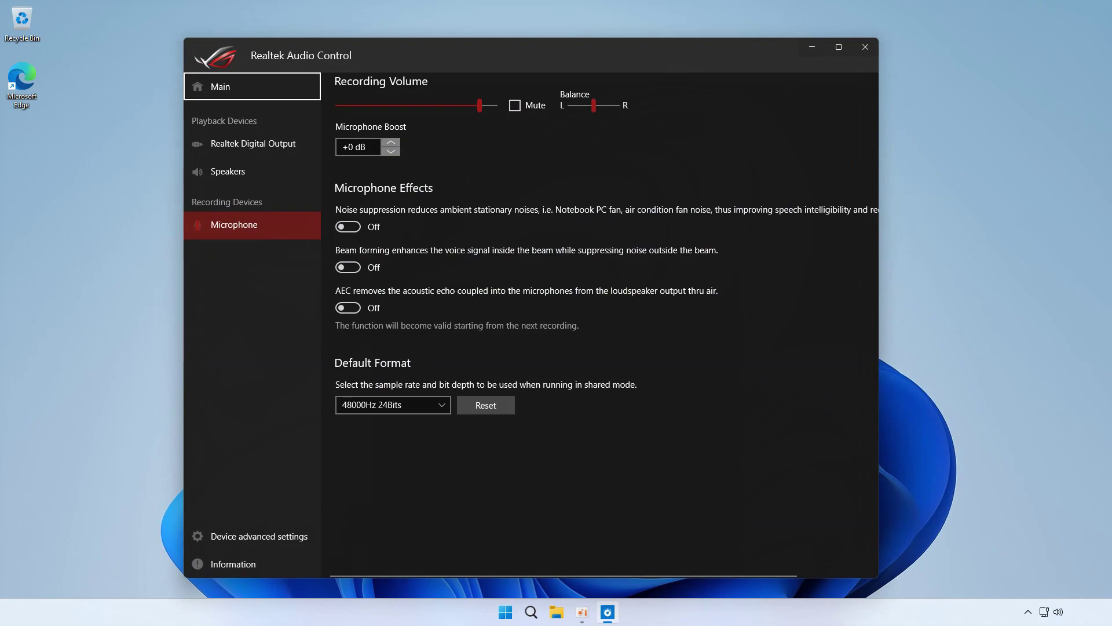
click(259, 536)
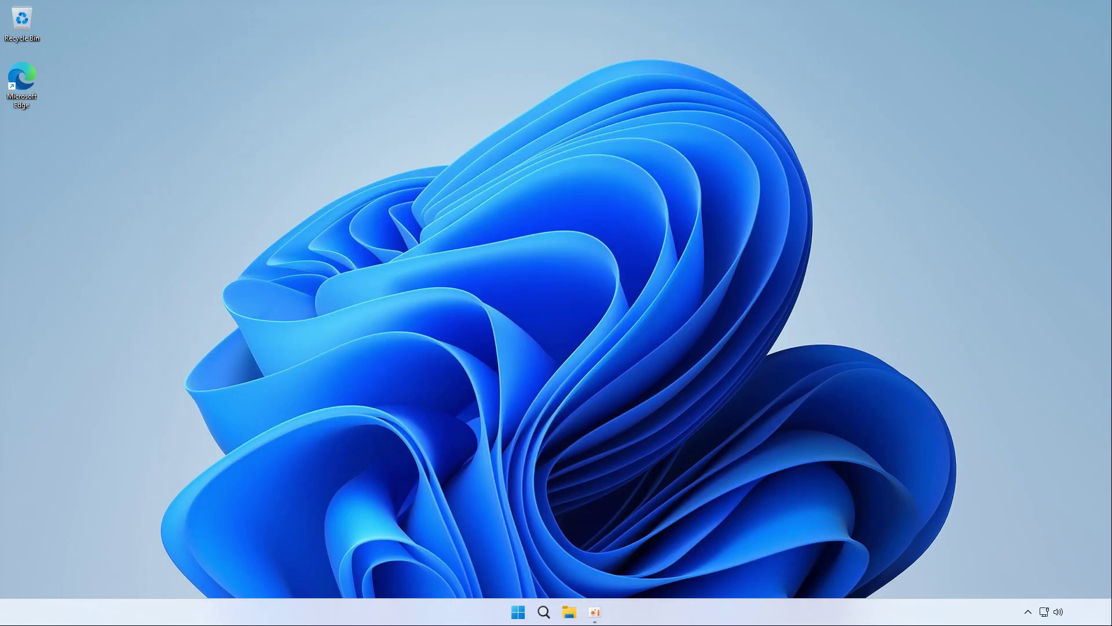
right_click(518, 611)
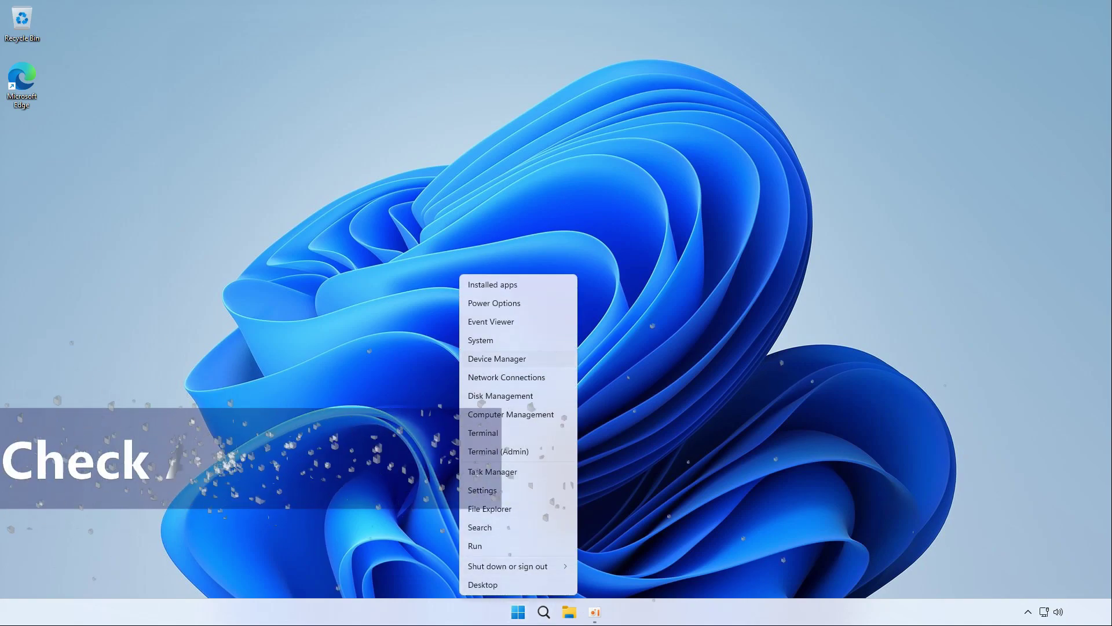
- In Device Manager, show Realtek USB Audio's Driver details under Sound, video and game controllers
click(497, 358)
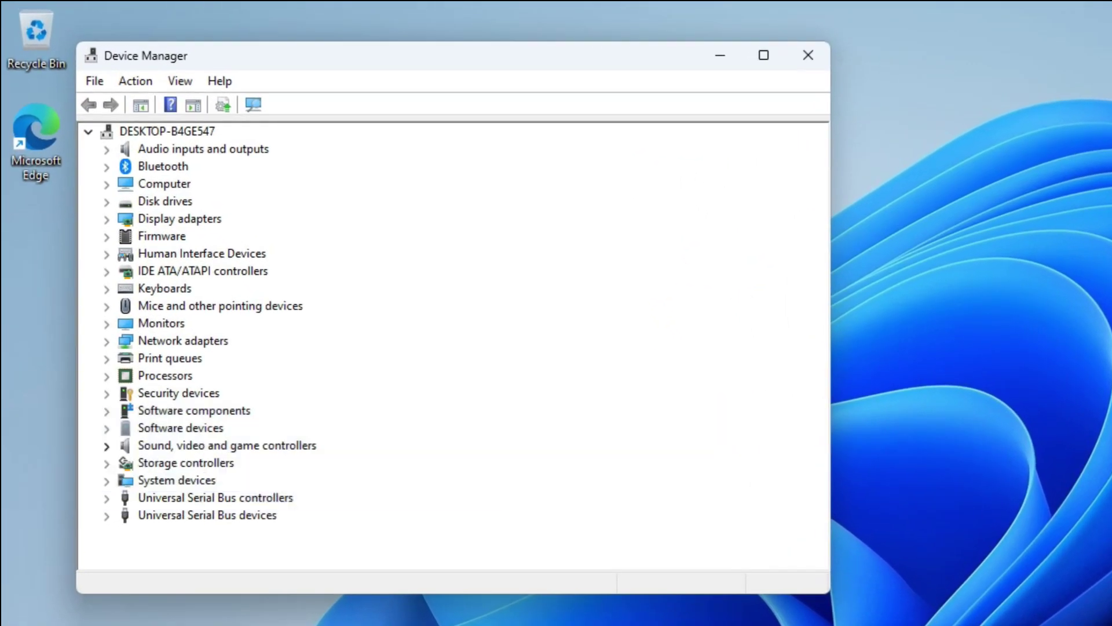
double_click(215, 421)
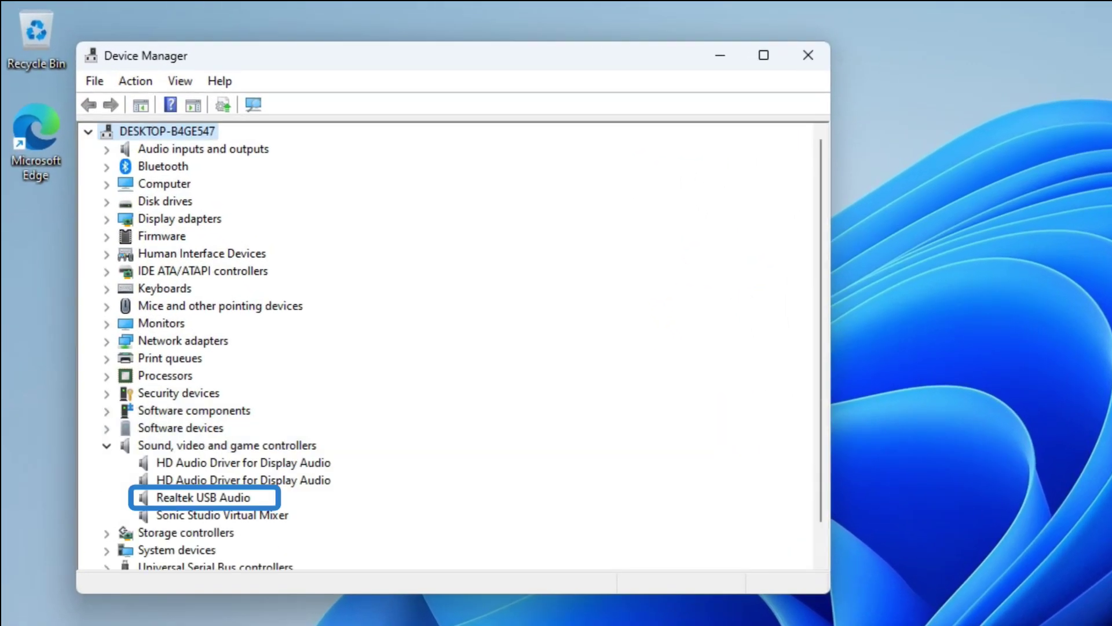
double_click(202, 497)
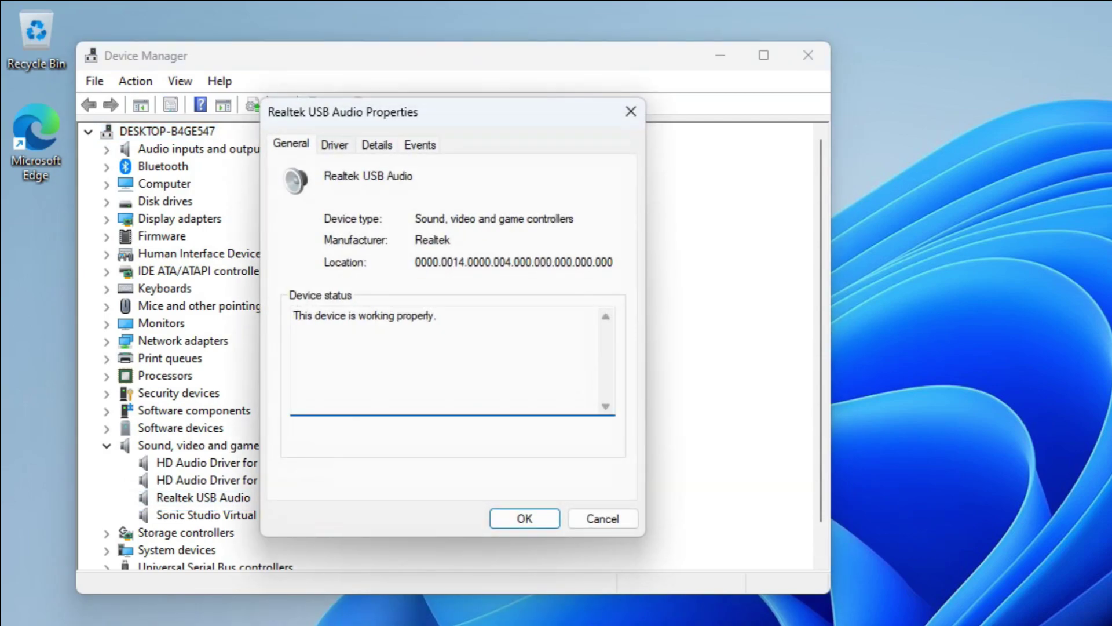
key(ctrl+Tab)
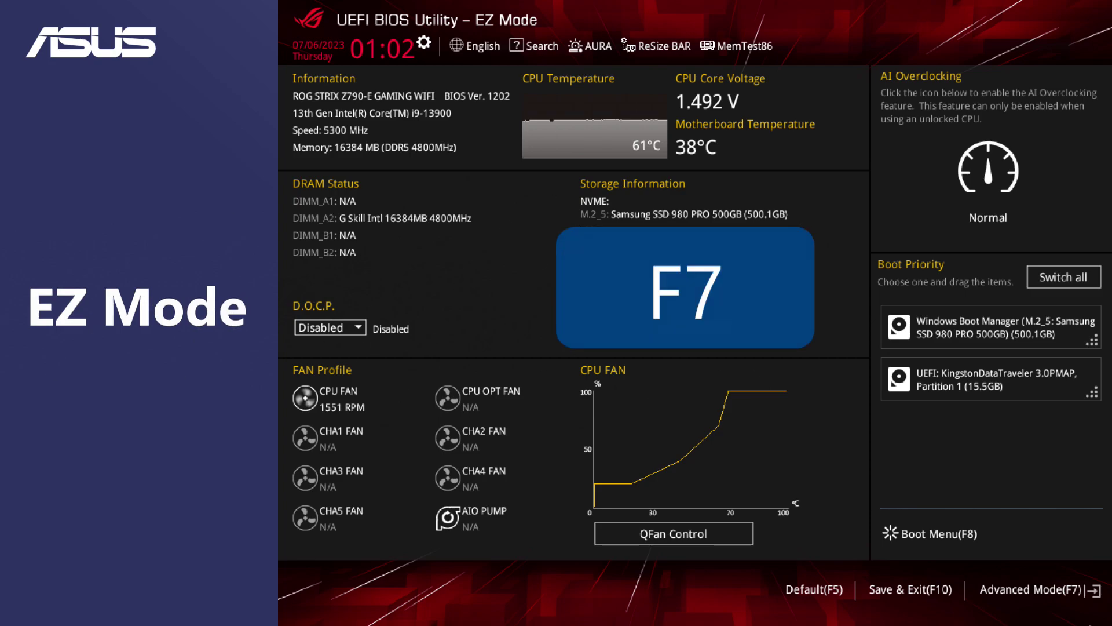
- In Advanced Mode > Onboard Devices Configuration, set USB Audio to Enabled and save with F10
key(F7)
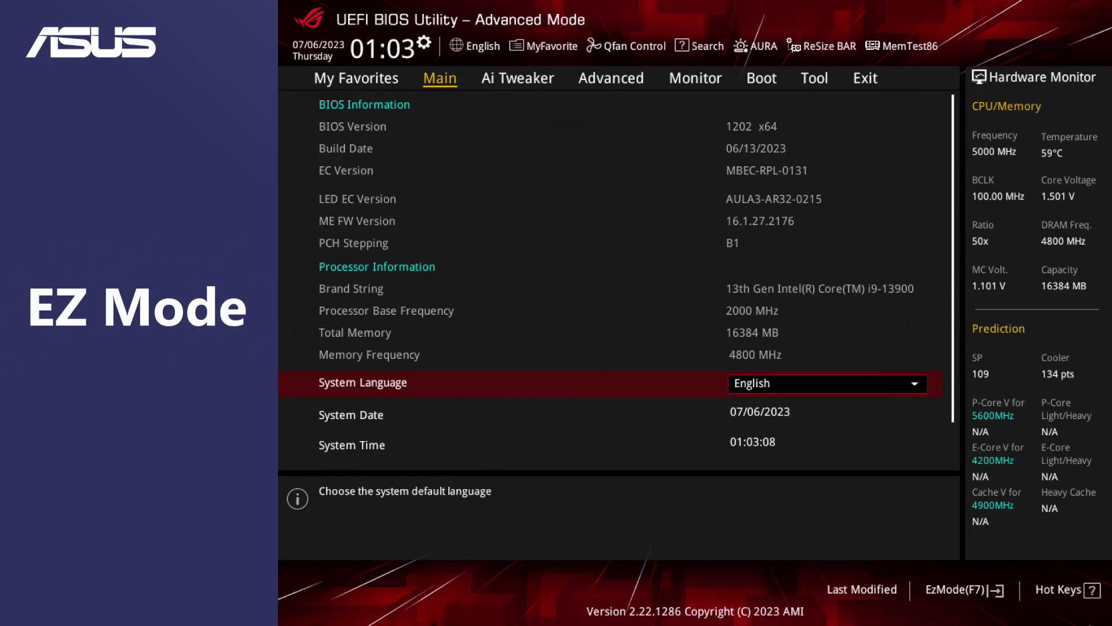
key(Right)
key(Right)
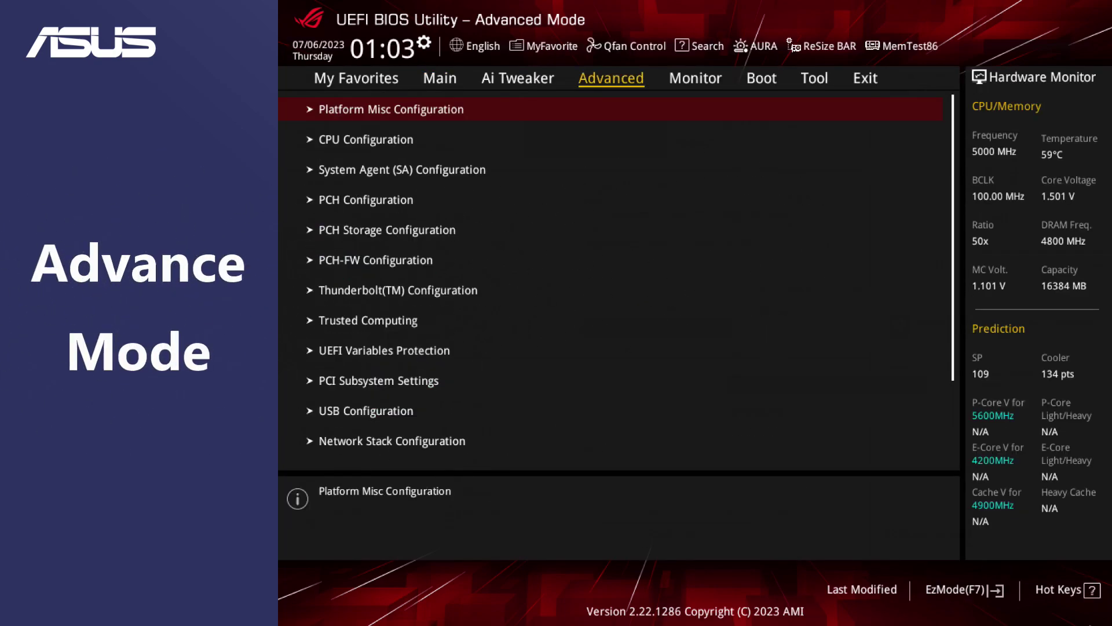
key(Down)
key(Down)
key(Down)
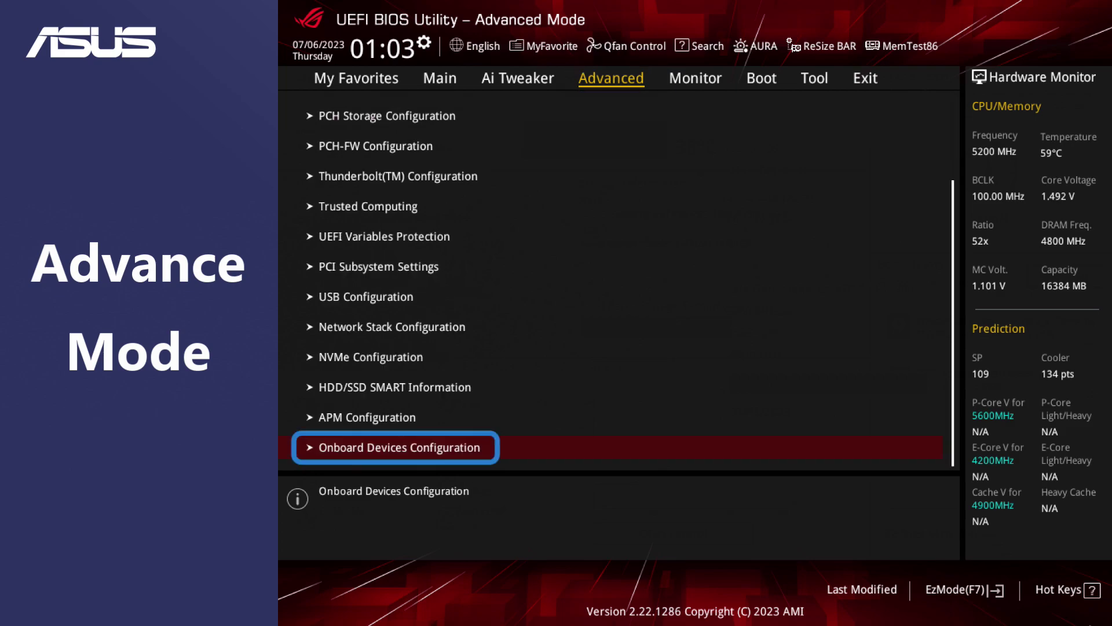
key(Return)
key(Down)
key(Return)
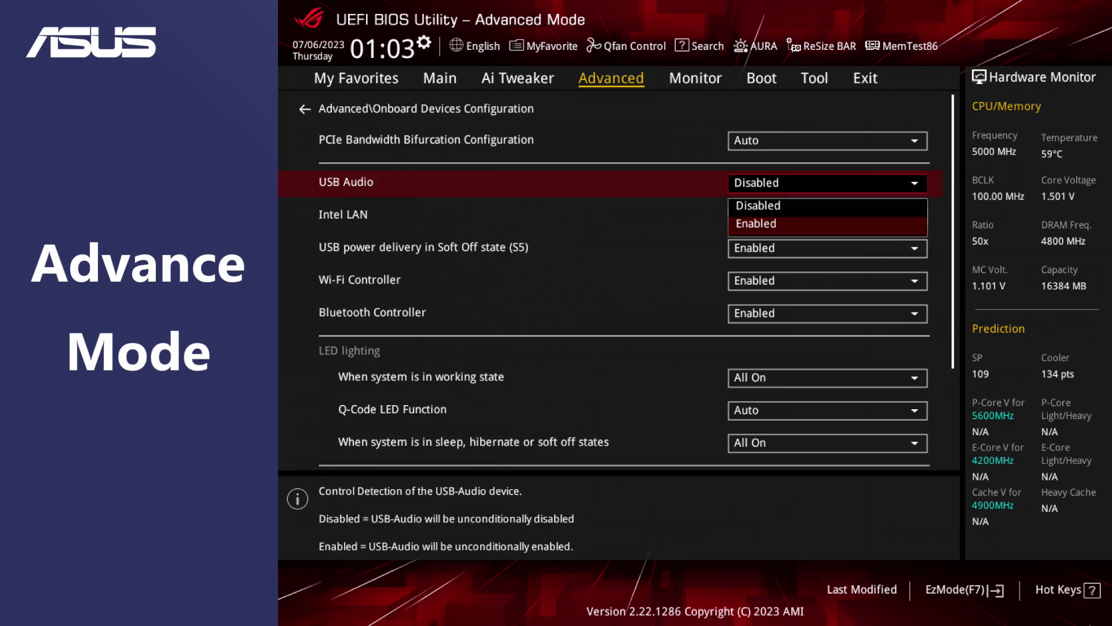
key(Return)
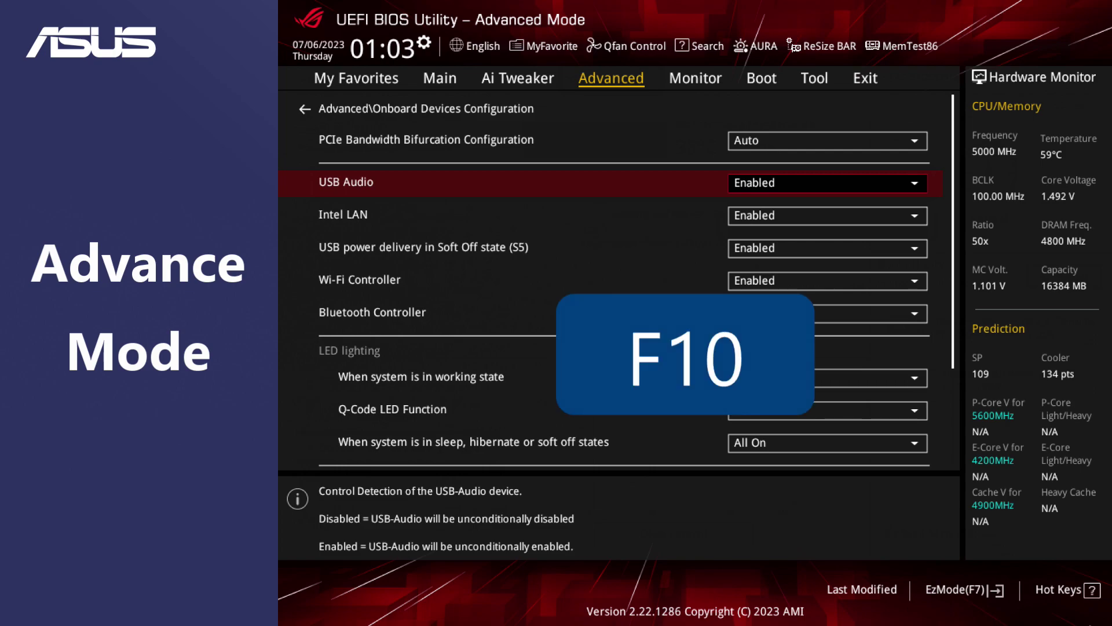
key(F10)
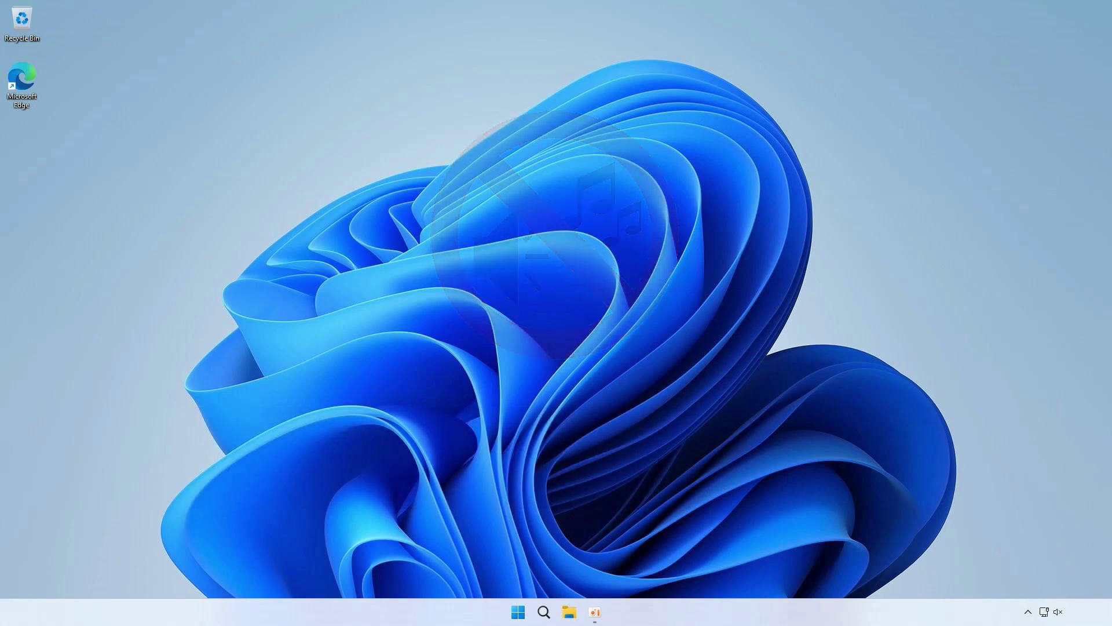
- Search for Sound settings and start the Output devices troubleshooter under Troubleshoot common sound problems
click(544, 612)
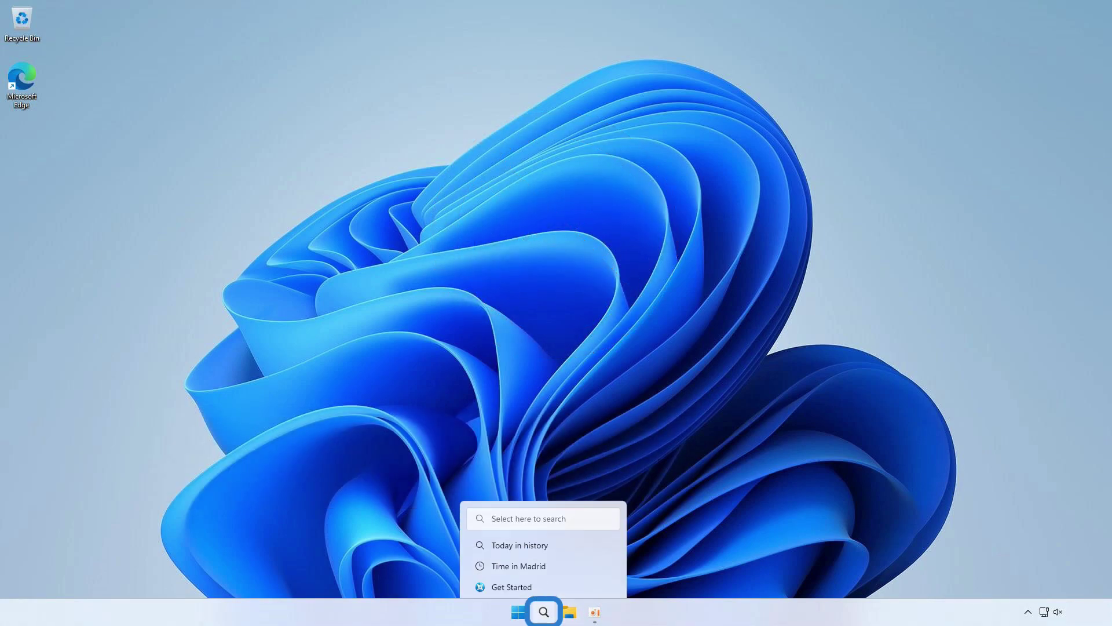
text(Sound settings)
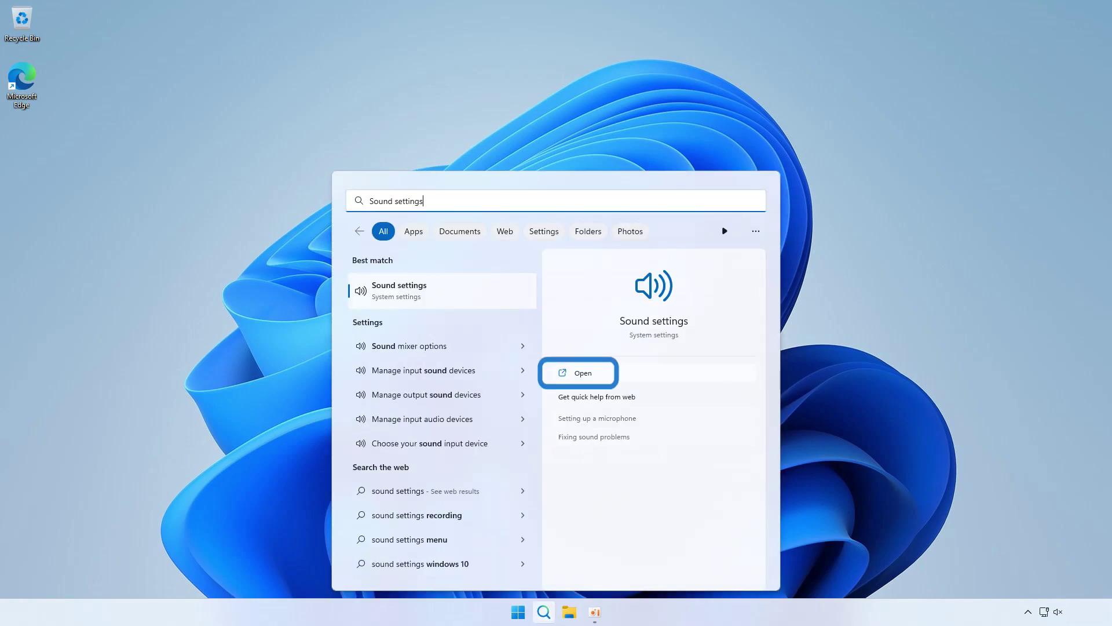
key(Return)
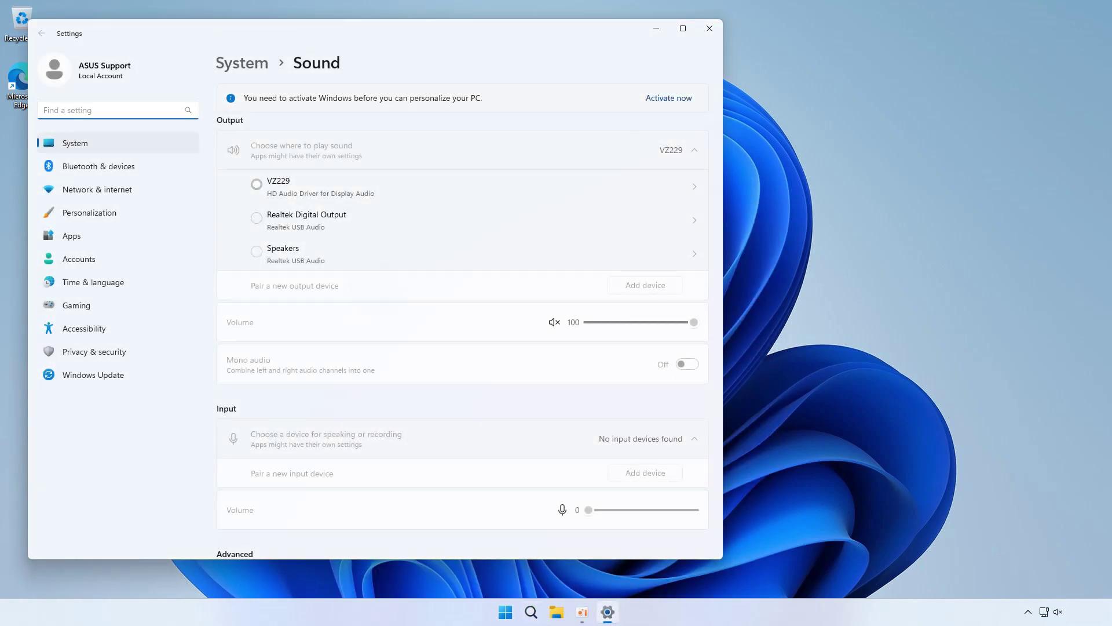
scroll(461, 348, down, 5)
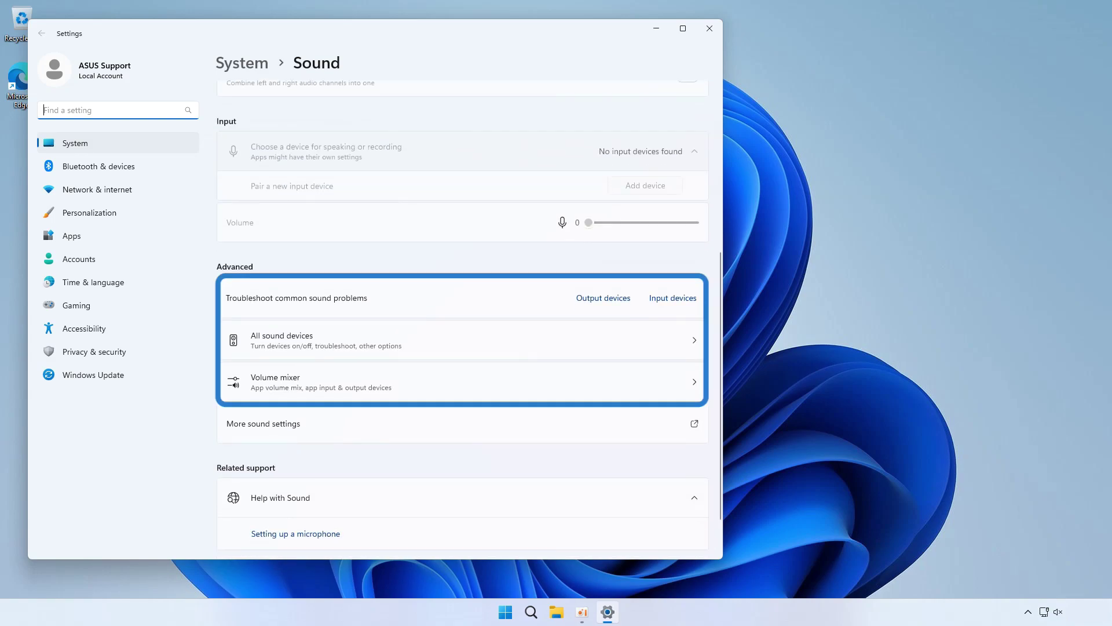
click(604, 297)
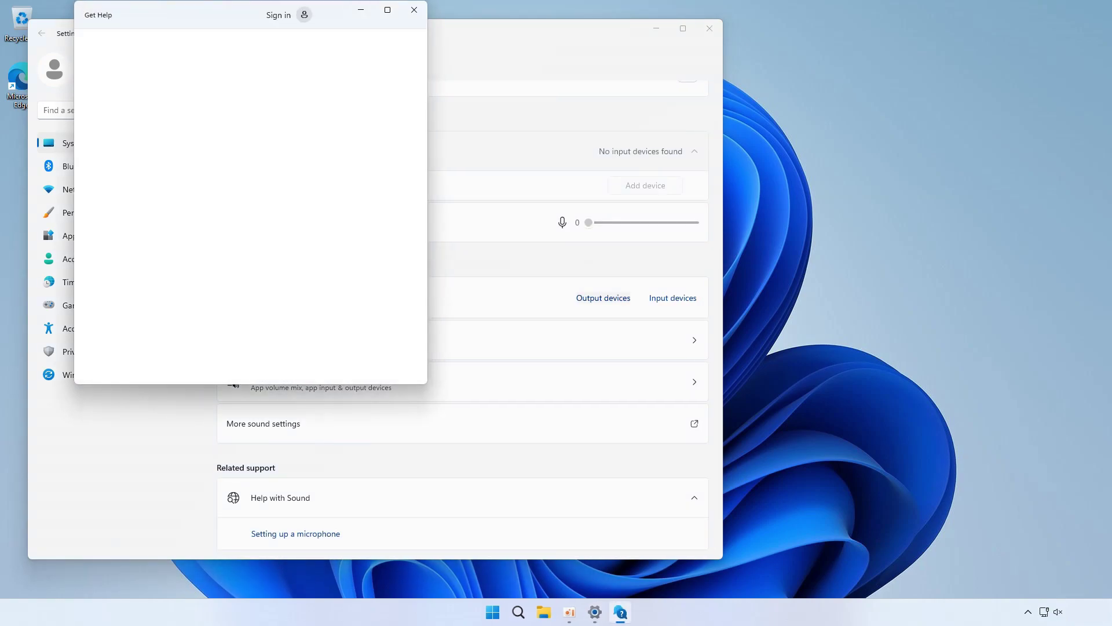
- Consent to diagnostics, allow the device to be unmuted, and confirm the problem is solved
click(245, 299)
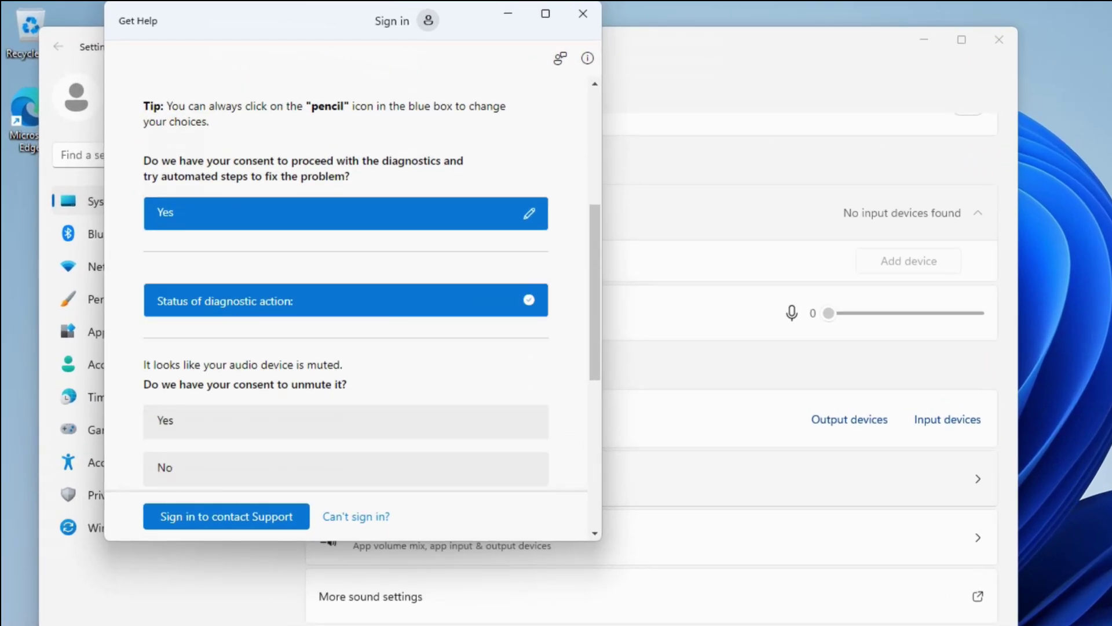
click(346, 420)
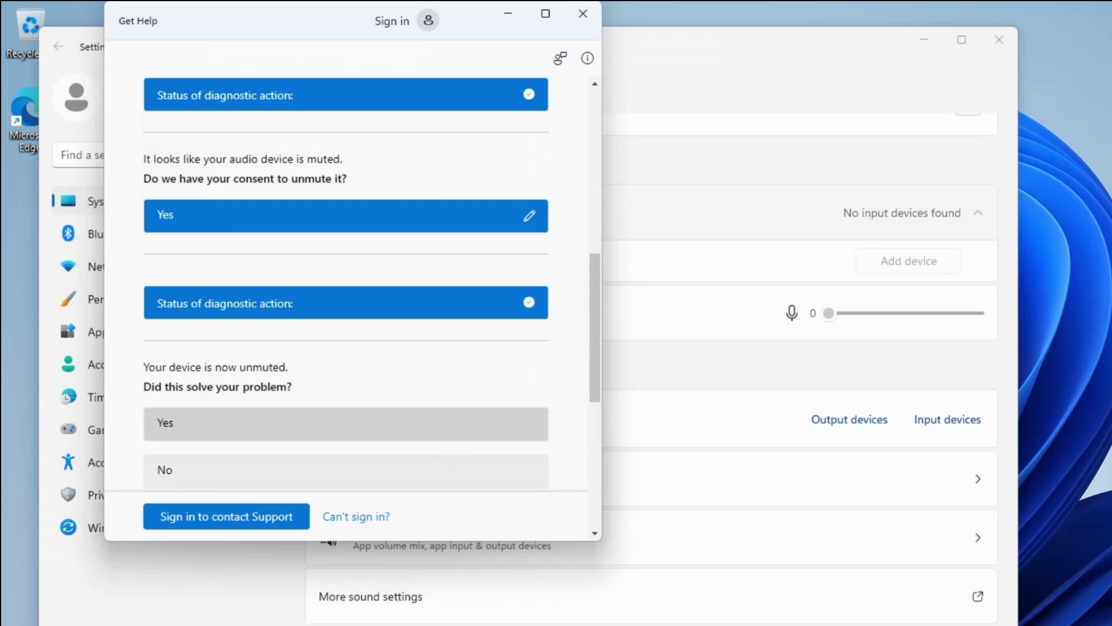
click(340, 426)
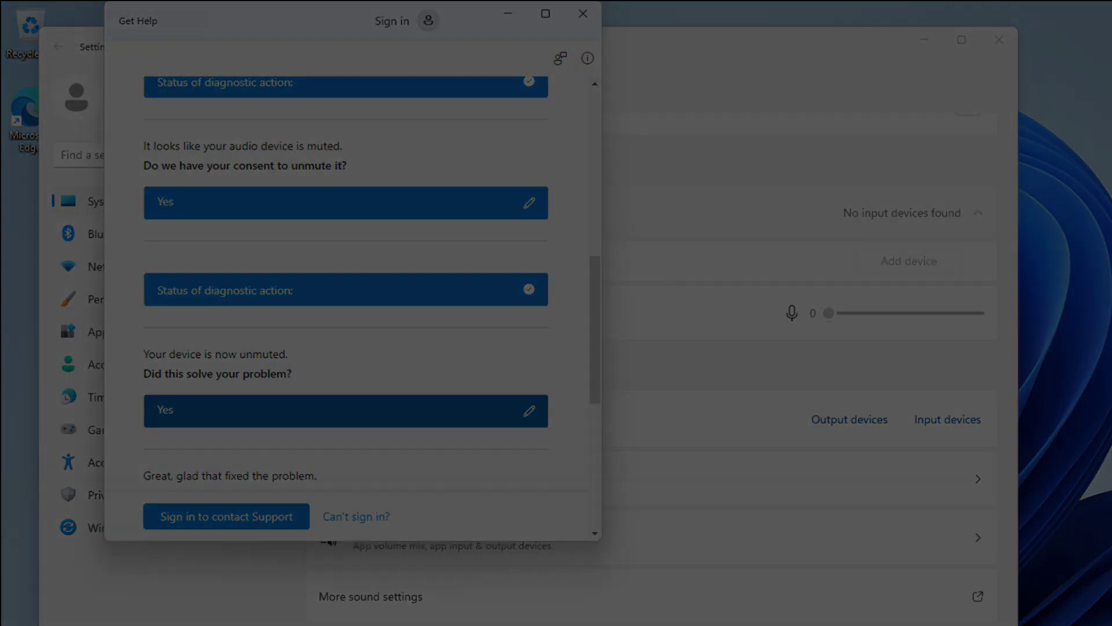